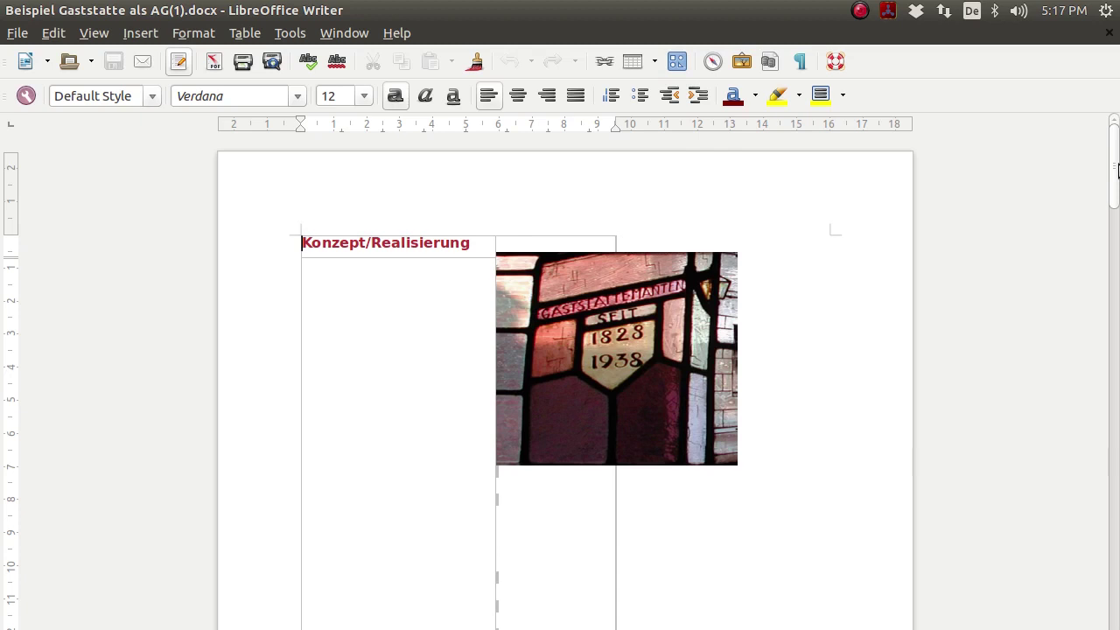
Widen the table's right column toward the margin and move the stained-glass picture right of the article text.
{"action": "mouse_move", "coordinate": [1118, 169]}
{"action": "left_mouse_down"}
{"action": "mouse_move", "coordinate": [1117, 341]}
{"action": "mouse_move", "coordinate": [1100, 357]}
{"action": "mouse_move", "coordinate": [1118, 302]}
{"action": "mouse_move", "coordinate": [1116, 188]}
{"action": "left_mouse_up"}
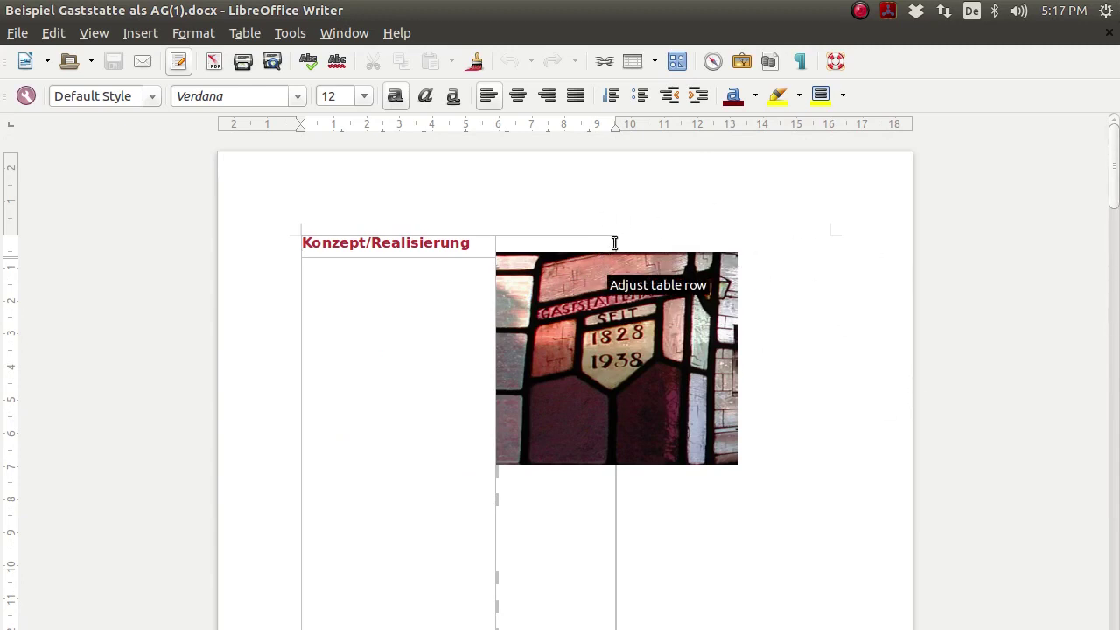
{"action": "mouse_move", "coordinate": [615, 544]}
{"action": "left_mouse_down"}
{"action": "mouse_move", "coordinate": [740, 576]}
{"action": "mouse_move", "coordinate": [775, 560]}
{"action": "left_mouse_up"}
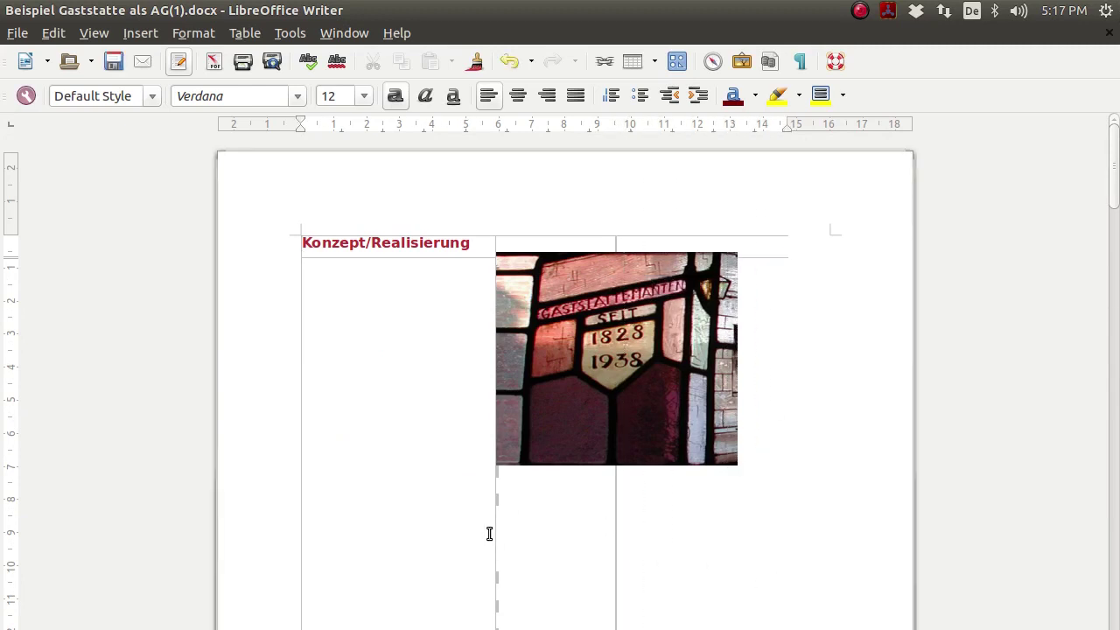
{"action": "left_click", "coordinate": [601, 380]}
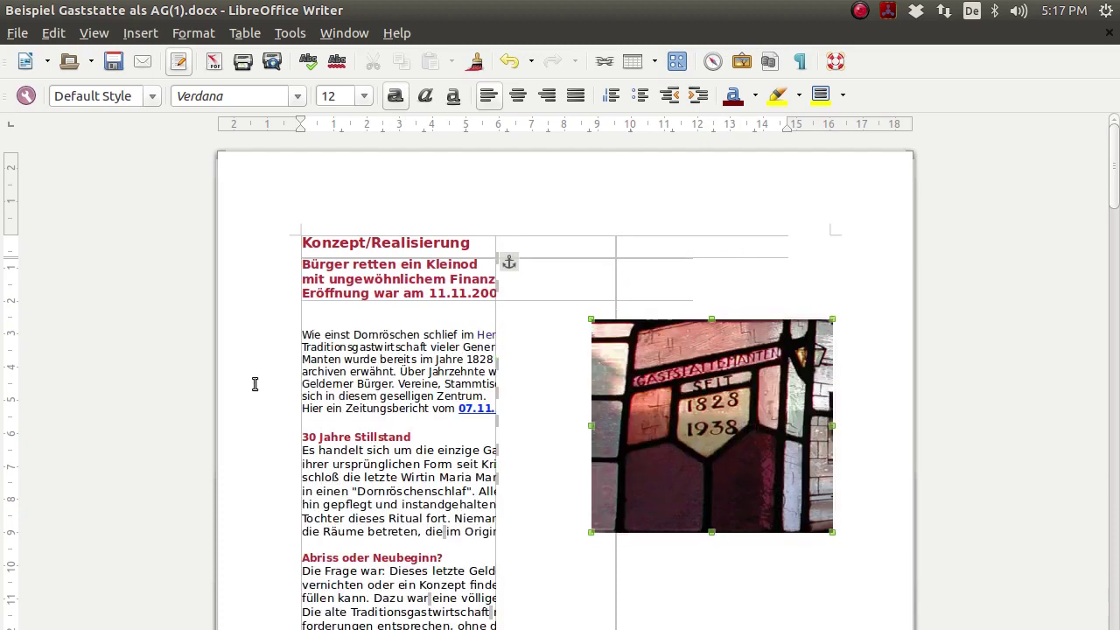
{"action": "left_click_drag", "start_coordinate": [675, 464], "coordinate": [667, 405]}
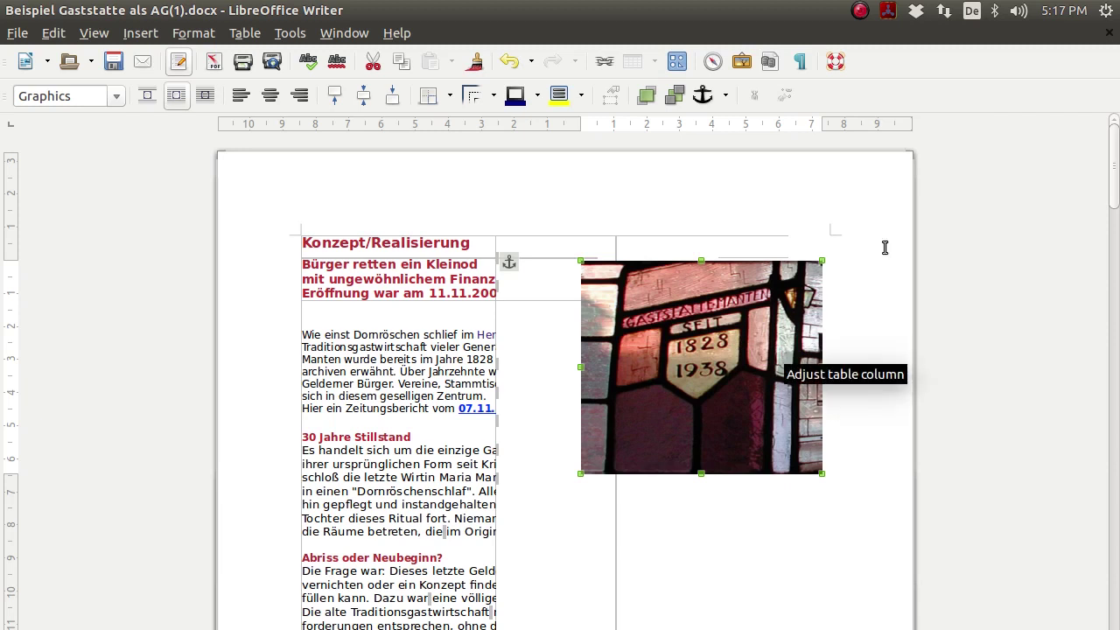
Switch to the same restaurant .docx in WPS Writer and scroll through page 1.
{"action": "key", "text": "alt+Tab"}
{"action": "key", "text": "alt+Tab"}
{"action": "key", "text": "alt+Tab"}
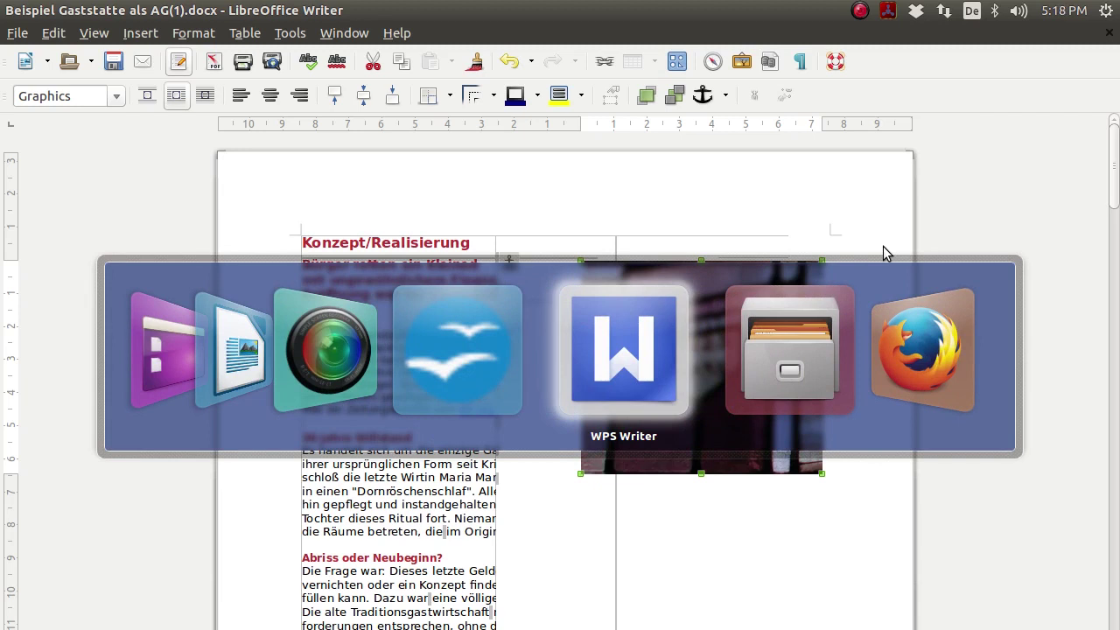
{"action": "key", "text": "alt"}
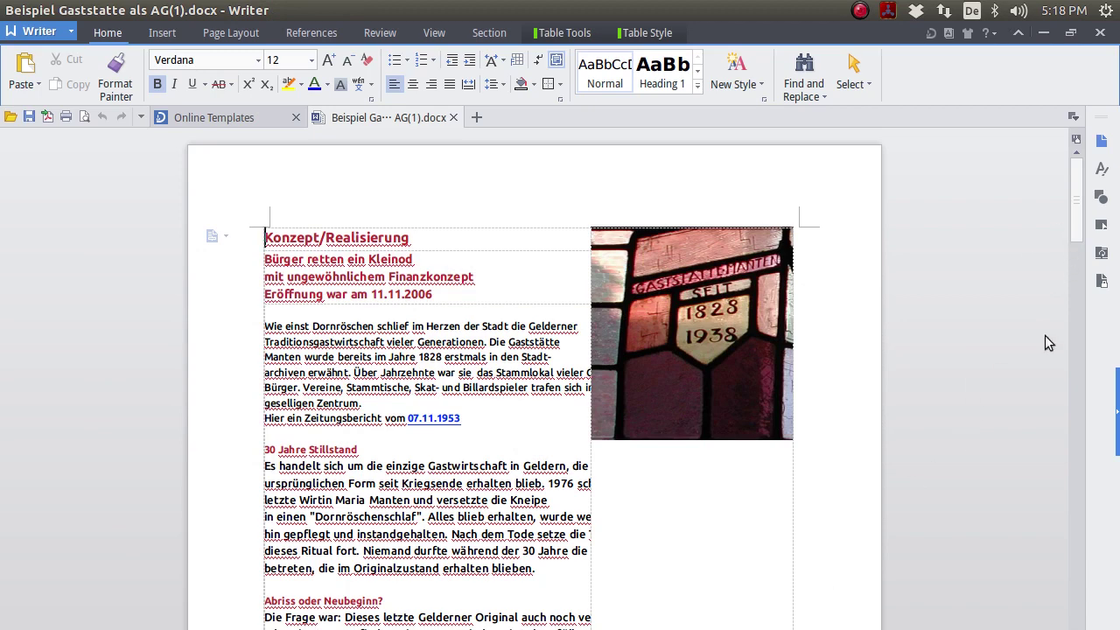
{"action": "left_click_drag", "start_coordinate": [1080, 218], "coordinate": [616, 508]}
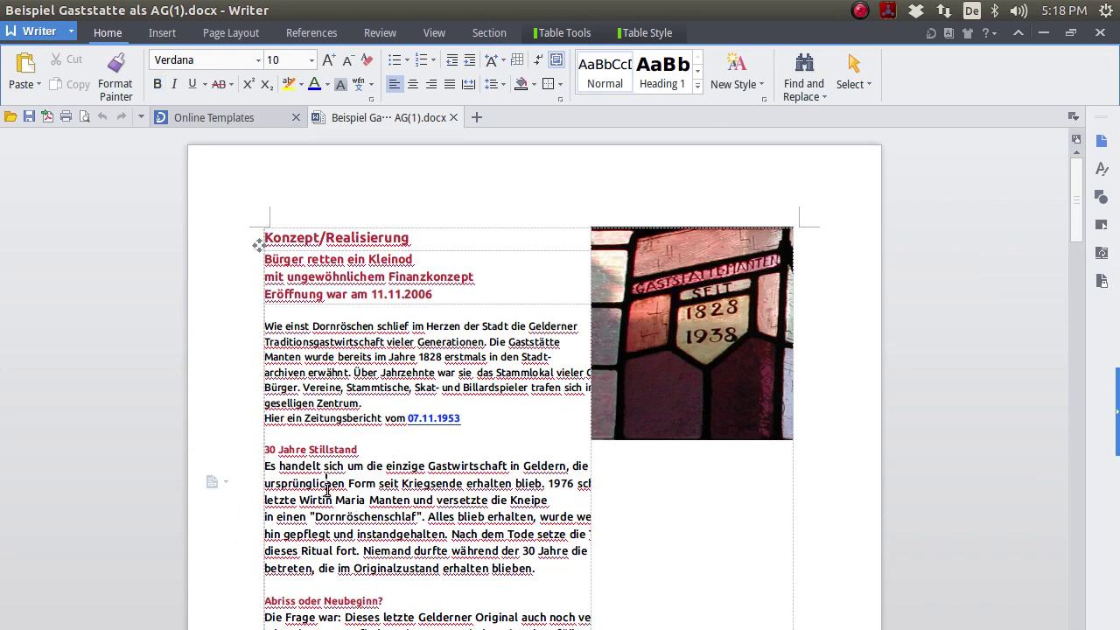
Pull the right indents of the 30 Jahre Stillstand and preceding paragraphs in to 5.52 characters.
{"action": "left_click", "coordinate": [210, 488]}
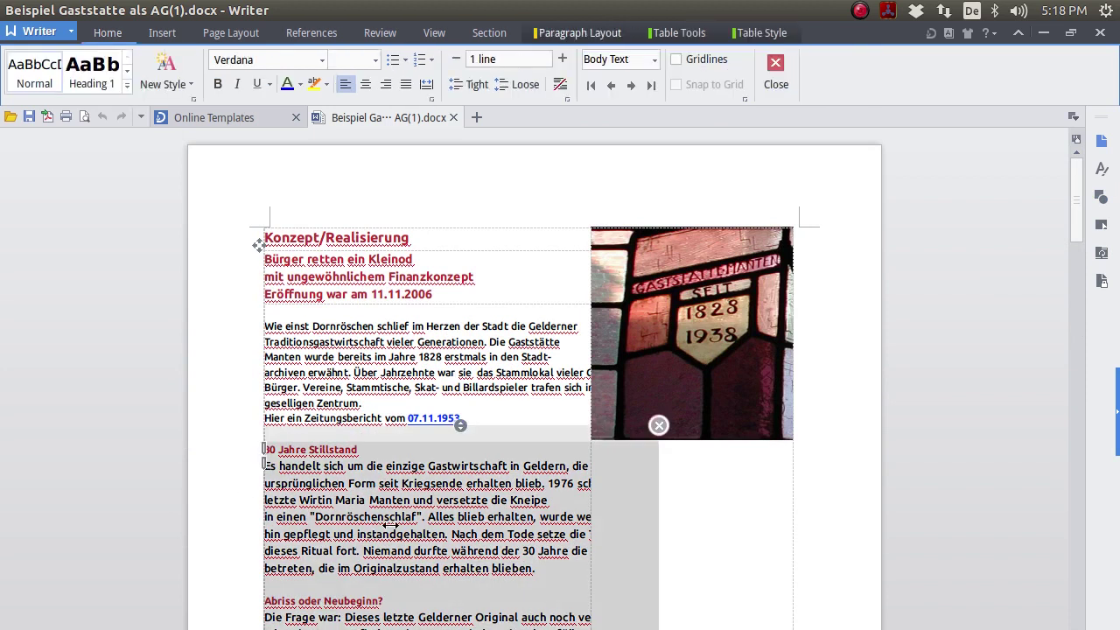
{"action": "left_click_drag", "start_coordinate": [657, 425], "coordinate": [589, 426]}
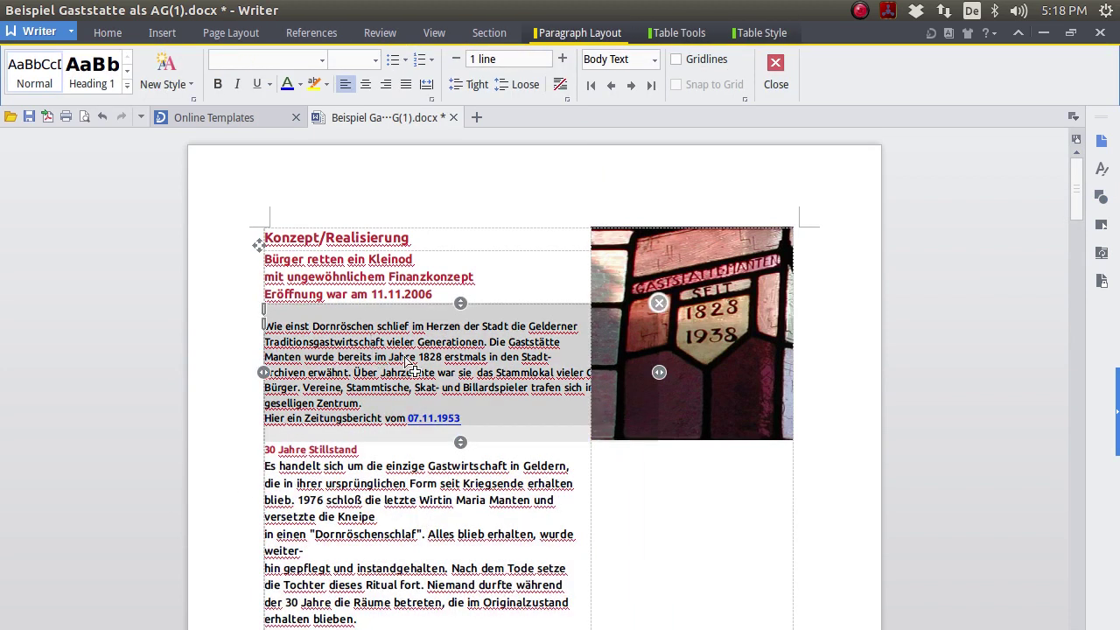
{"action": "left_click_drag", "start_coordinate": [660, 368], "coordinate": [589, 369]}
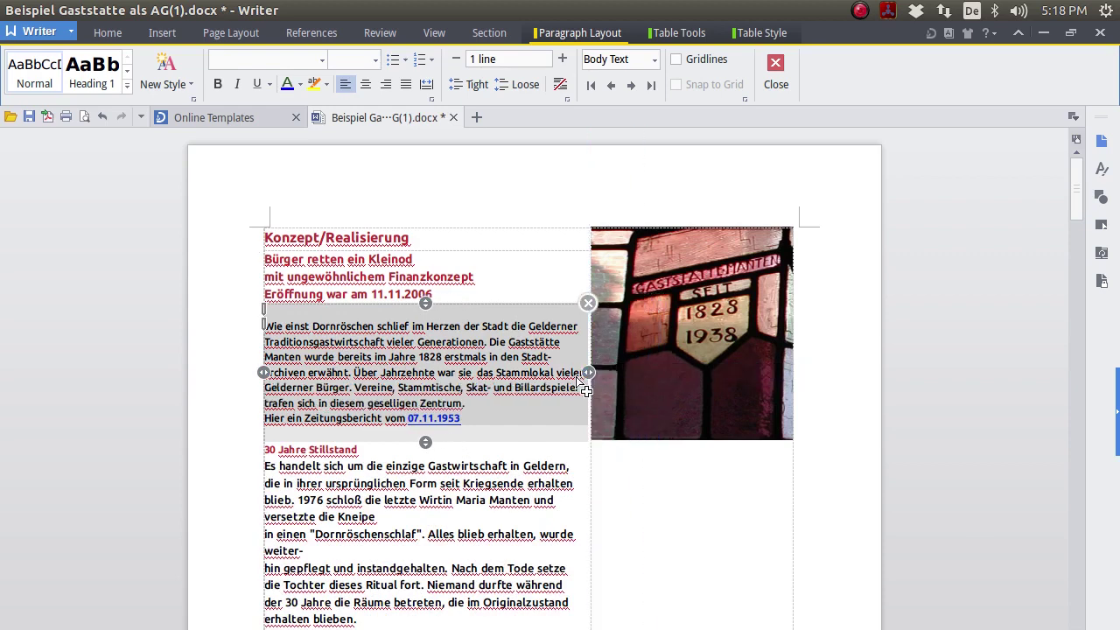
{"action": "left_click", "coordinate": [775, 72]}
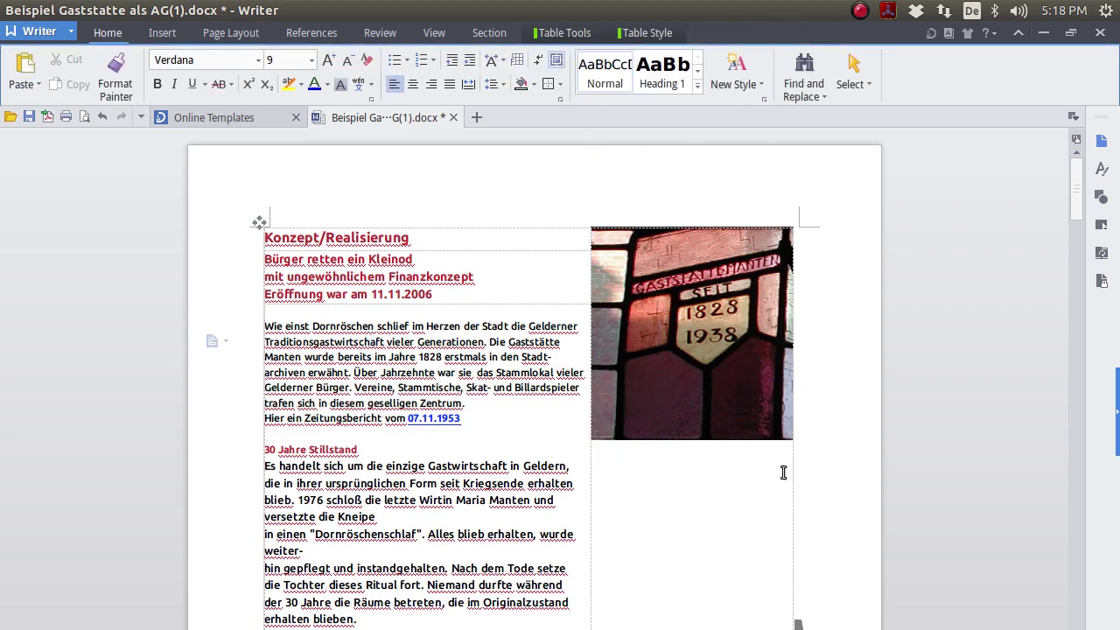
{"action": "scroll", "coordinate": [723, 420], "scroll_direction": "down", "scroll_amount": 10}
{"action": "scroll", "coordinate": [692, 480], "scroll_direction": "down", "scroll_amount": 15}
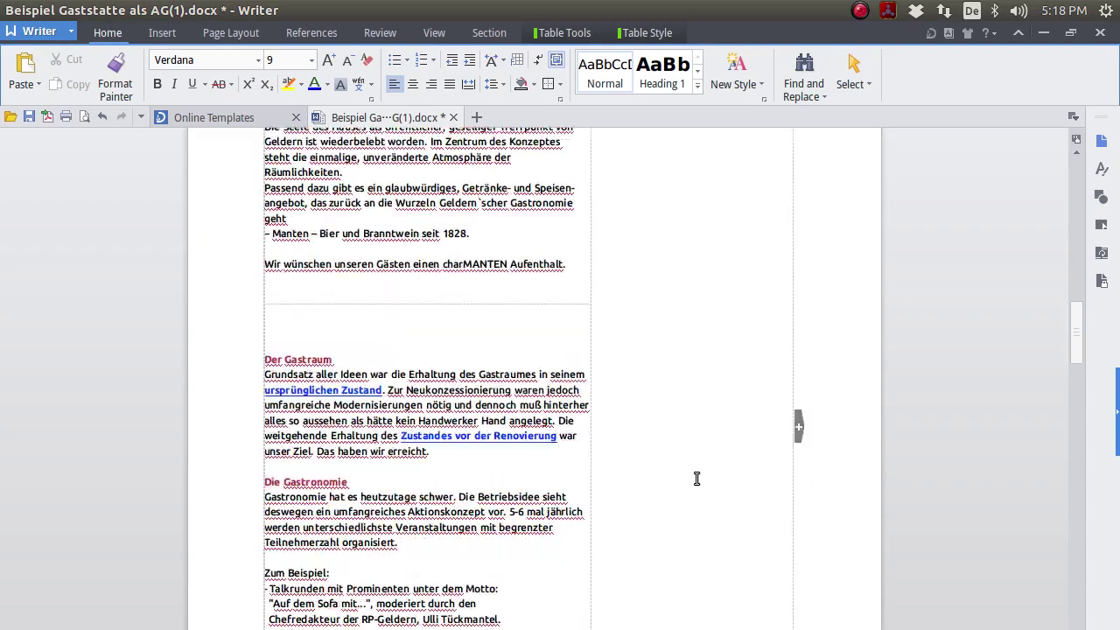
{"action": "left_click_drag", "start_coordinate": [1074, 442], "coordinate": [1063, 164]}
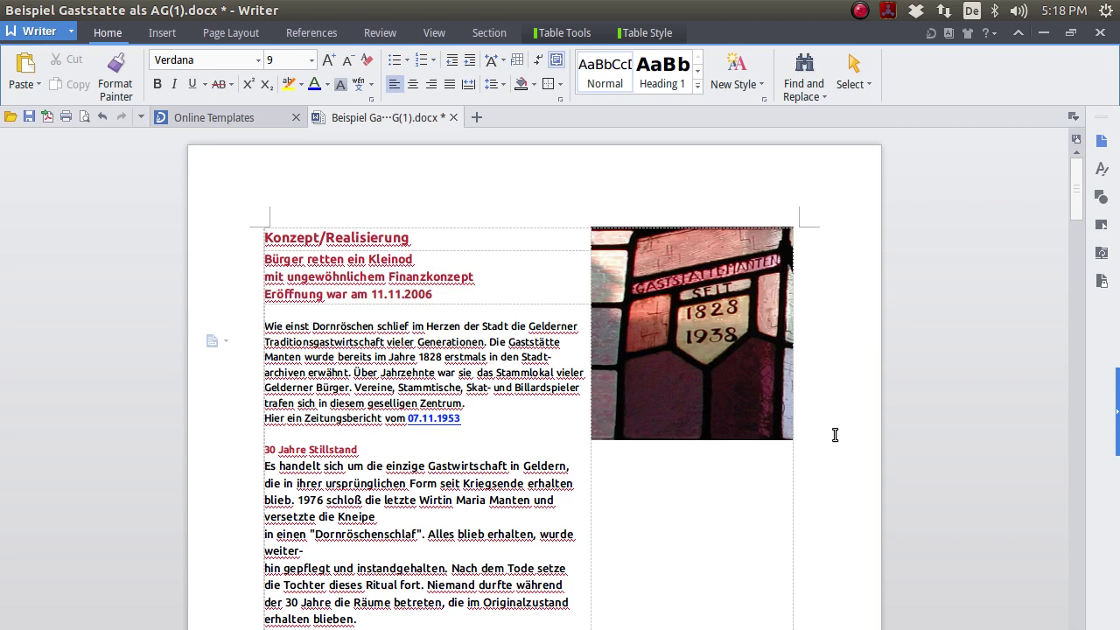
Look through the Section, View, Review, References, Page Layout and Insert ribbon tabs.
{"action": "left_click", "coordinate": [484, 37]}
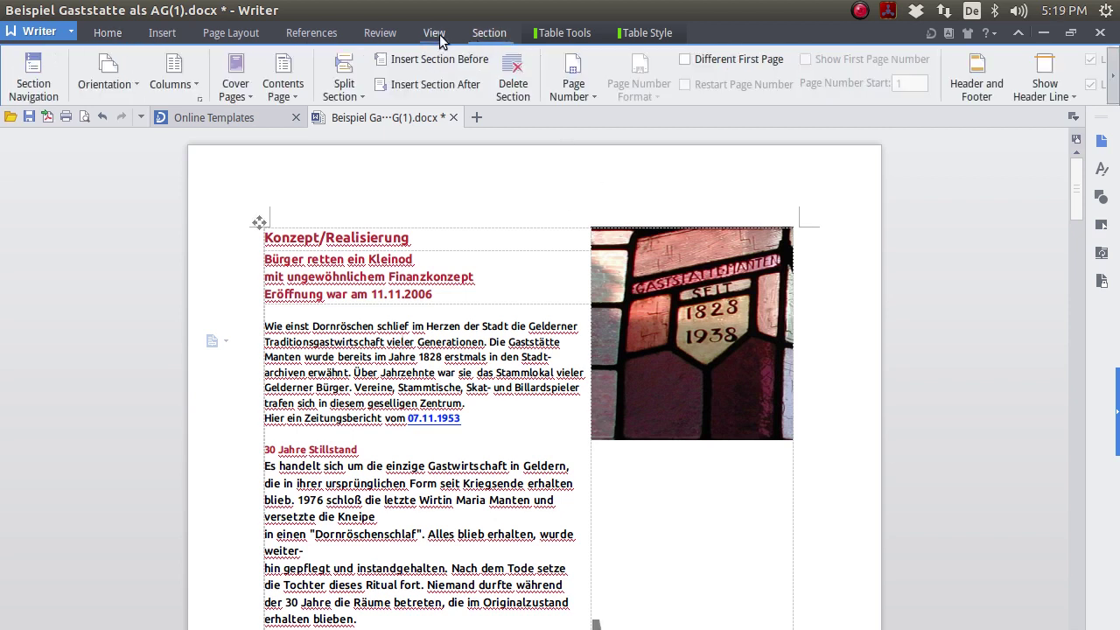
{"action": "left_click", "coordinate": [437, 35]}
{"action": "left_click", "coordinate": [380, 33]}
{"action": "left_click", "coordinate": [306, 33]}
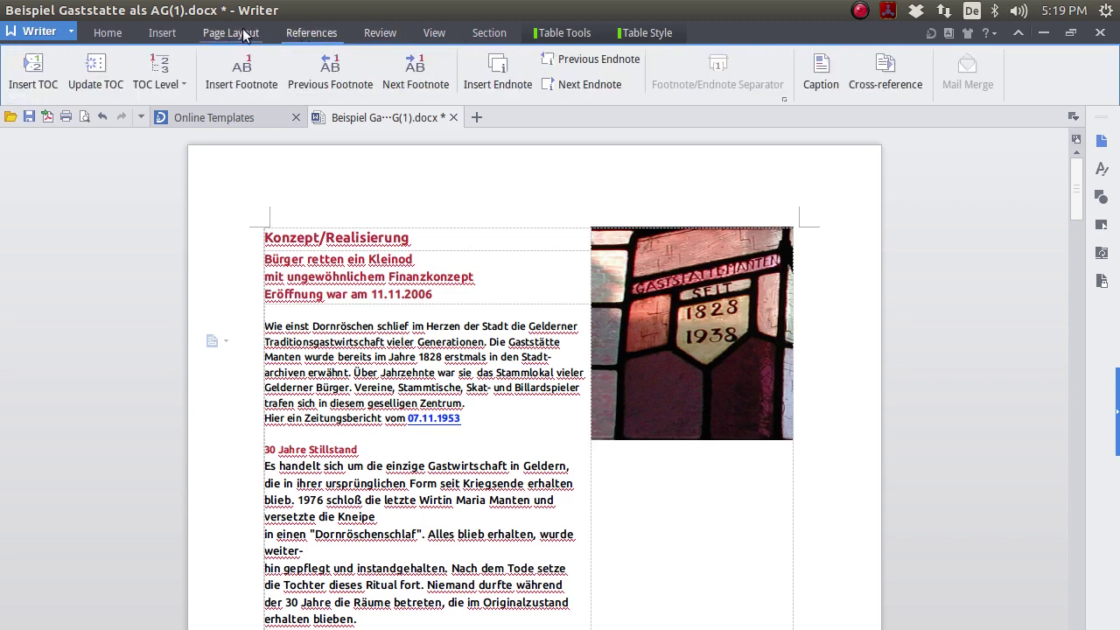
{"action": "left_click", "coordinate": [245, 35]}
{"action": "left_click", "coordinate": [171, 37]}
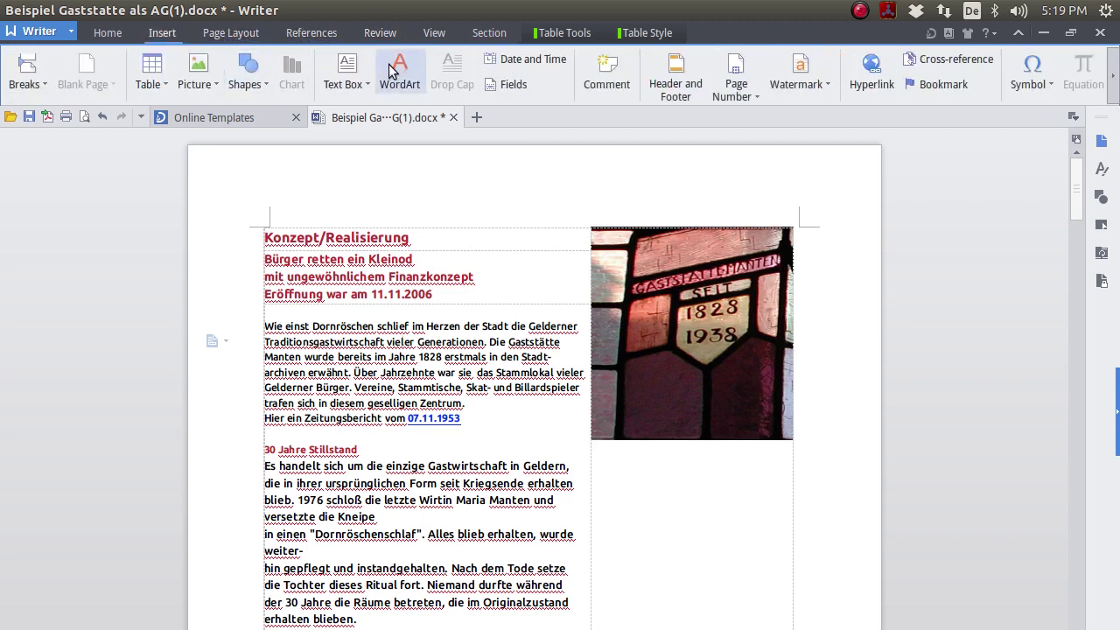
Open the WordArt gallery, move it aside, and cancel it without adding WordArt.
{"action": "left_click", "coordinate": [395, 72]}
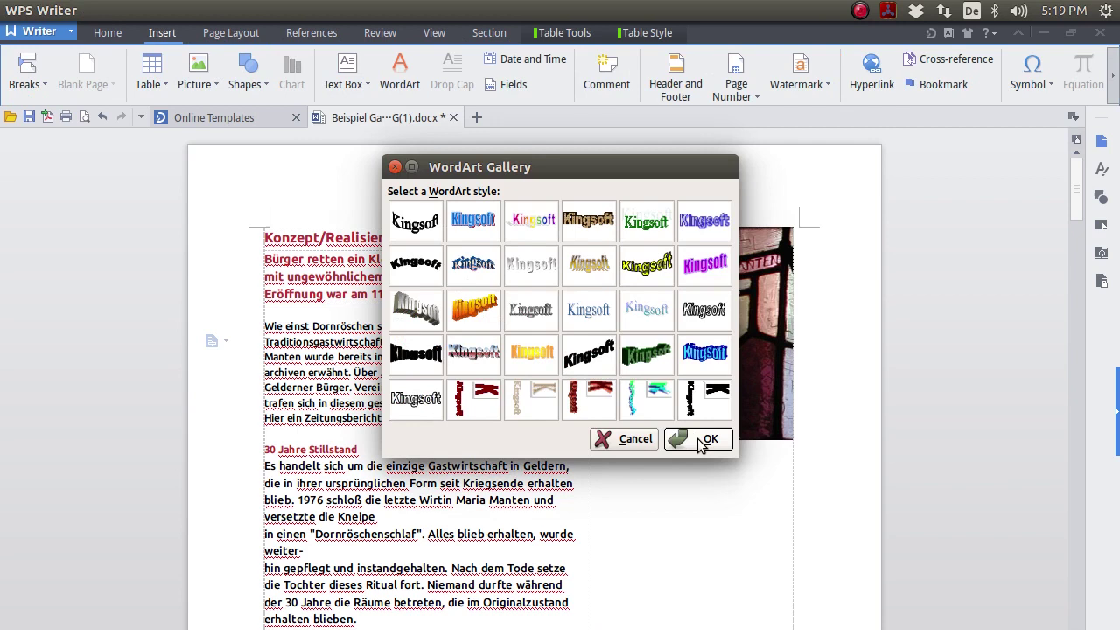
{"action": "left_click_drag", "start_coordinate": [540, 174], "coordinate": [649, 374]}
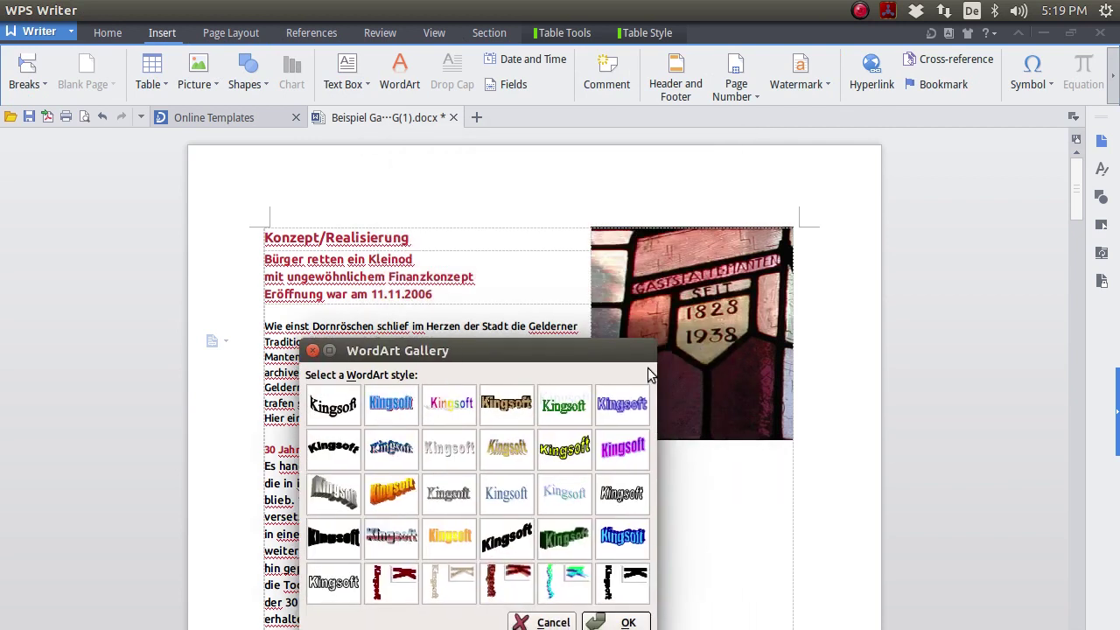
{"action": "left_click_drag", "start_coordinate": [518, 360], "coordinate": [560, 133]}
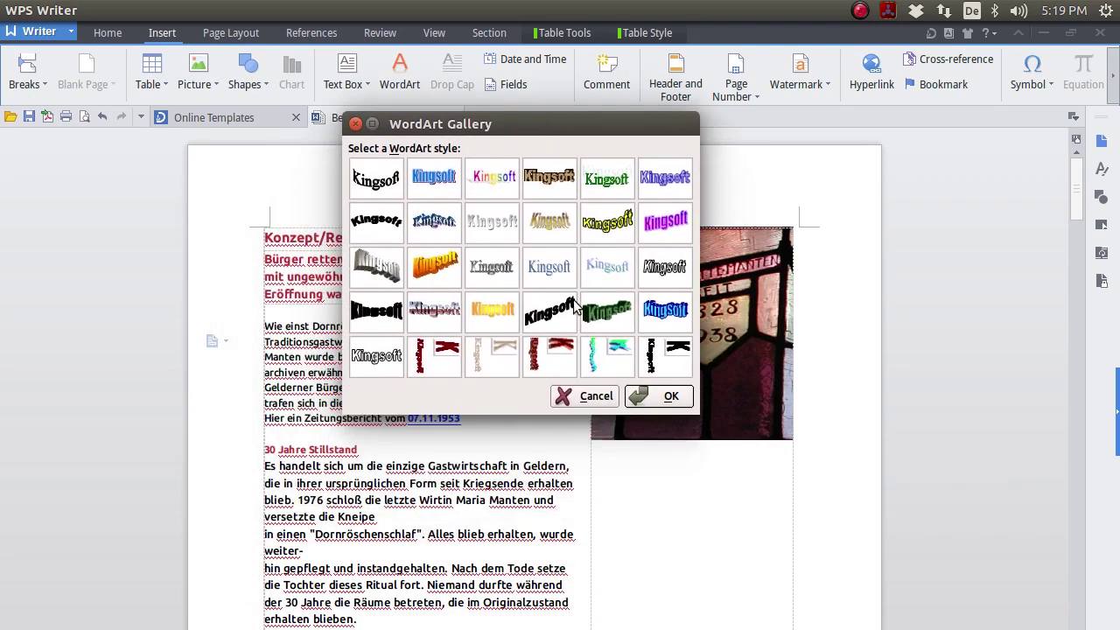
{"action": "left_click", "coordinate": [585, 398]}
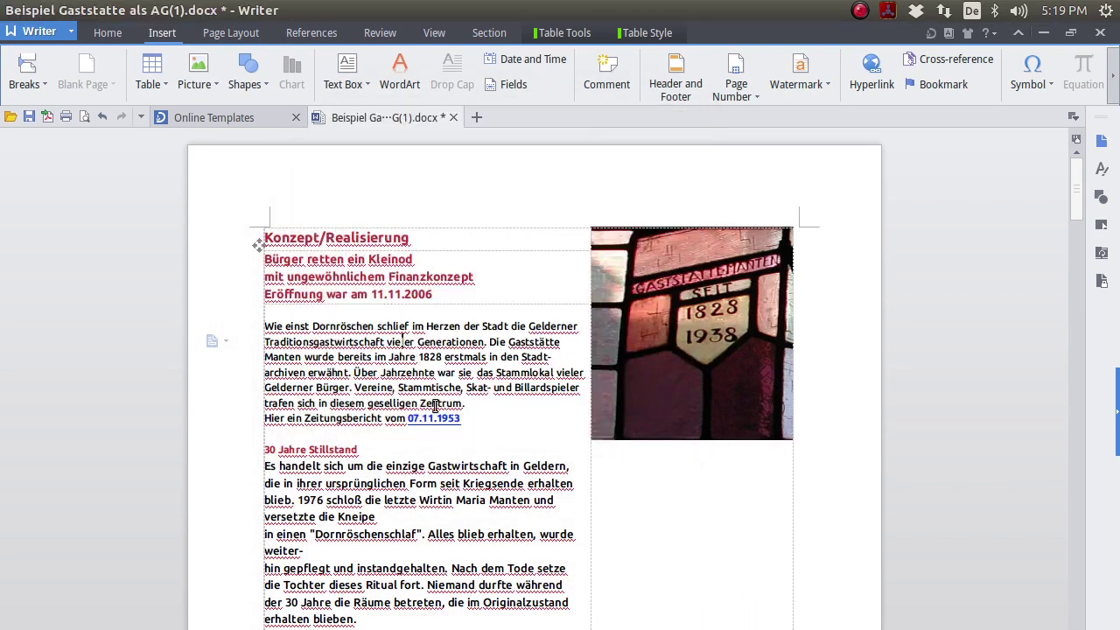
{"action": "left_click", "coordinate": [418, 319]}
{"action": "mouse_move", "coordinate": [1077, 188]}
{"action": "left_mouse_down"}
{"action": "mouse_move", "coordinate": [1080, 438]}
{"action": "mouse_move", "coordinate": [1099, 274]}
{"action": "mouse_move", "coordinate": [1092, 179]}
{"action": "left_mouse_up"}
{"action": "left_click", "coordinate": [554, 357]}
{"action": "mouse_move", "coordinate": [4, 341]}
{"action": "left_click", "coordinate": [13, 431]}
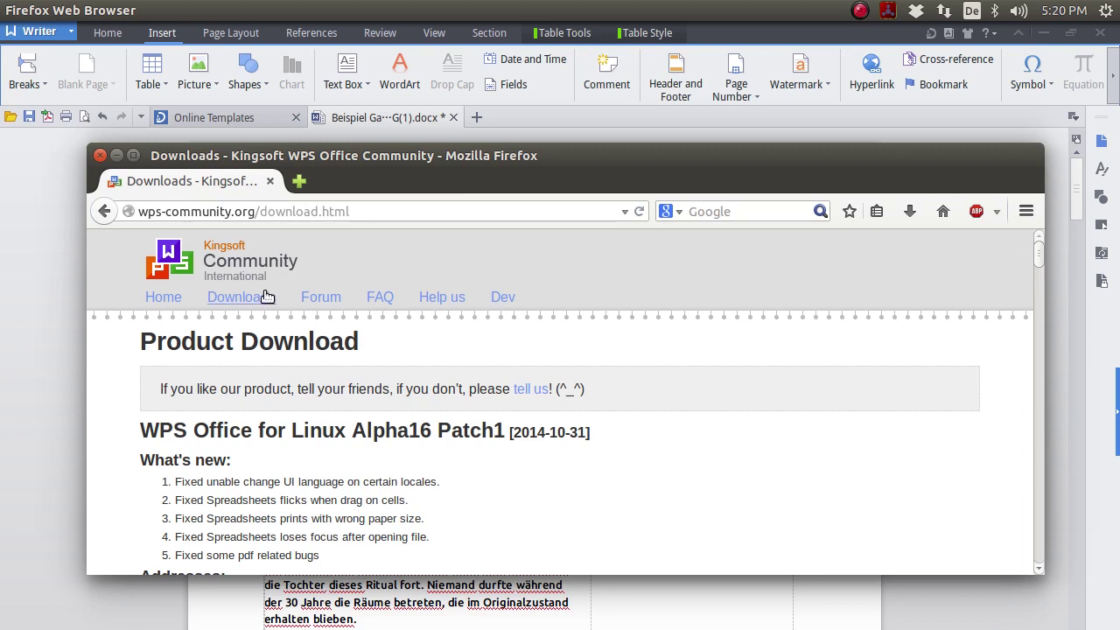
{"action": "left_click_drag", "start_coordinate": [475, 151], "coordinate": [485, 122]}
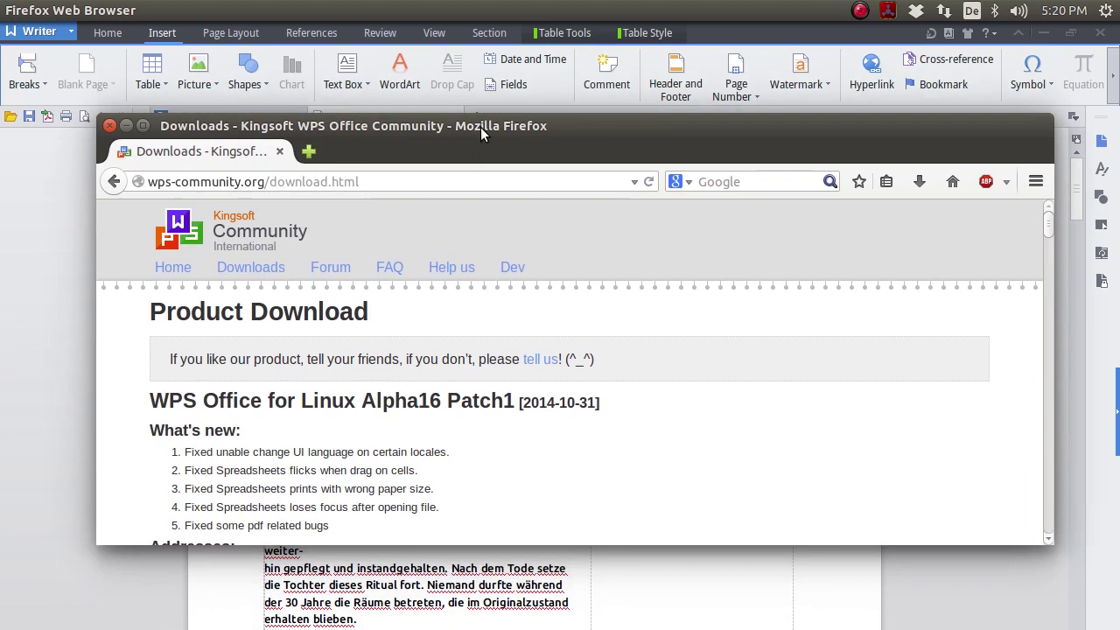
{"action": "left_click", "coordinate": [599, 567]}
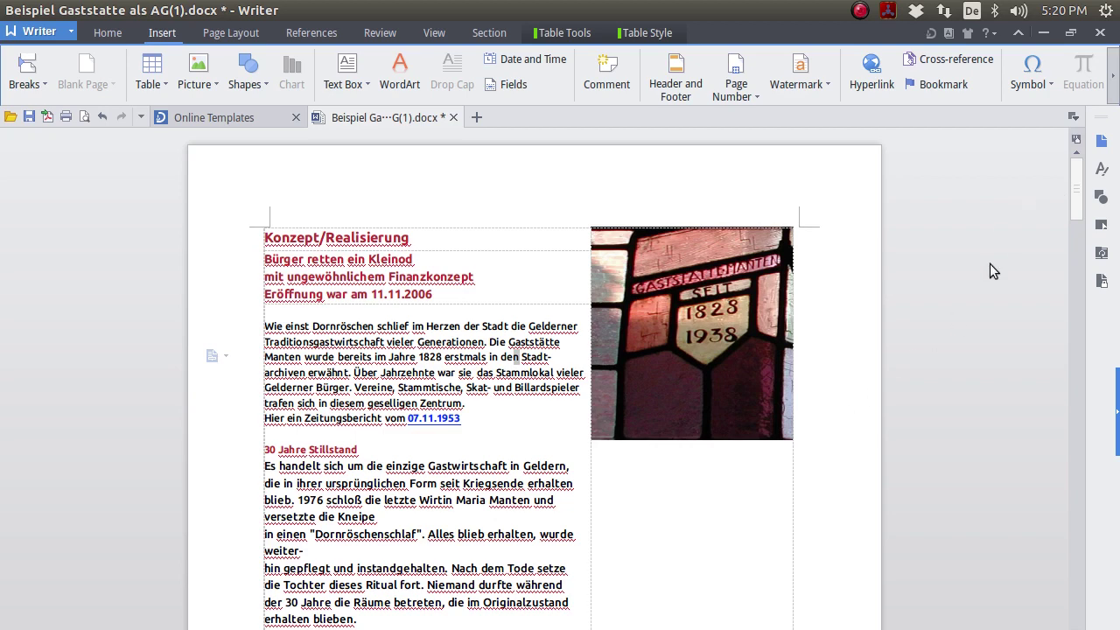
Scroll the WPS document, then bring up the OpenOffice Writer copy of the restaurant document.
{"action": "mouse_move", "coordinate": [1077, 188]}
{"action": "left_mouse_down"}
{"action": "mouse_move", "coordinate": [1077, 229]}
{"action": "mouse_move", "coordinate": [1085, 187]}
{"action": "left_mouse_up"}
{"action": "key", "text": "alt+Tab"}
{"action": "key", "text": "alt+Tab"}
{"action": "key", "text": "alt+Tab"}
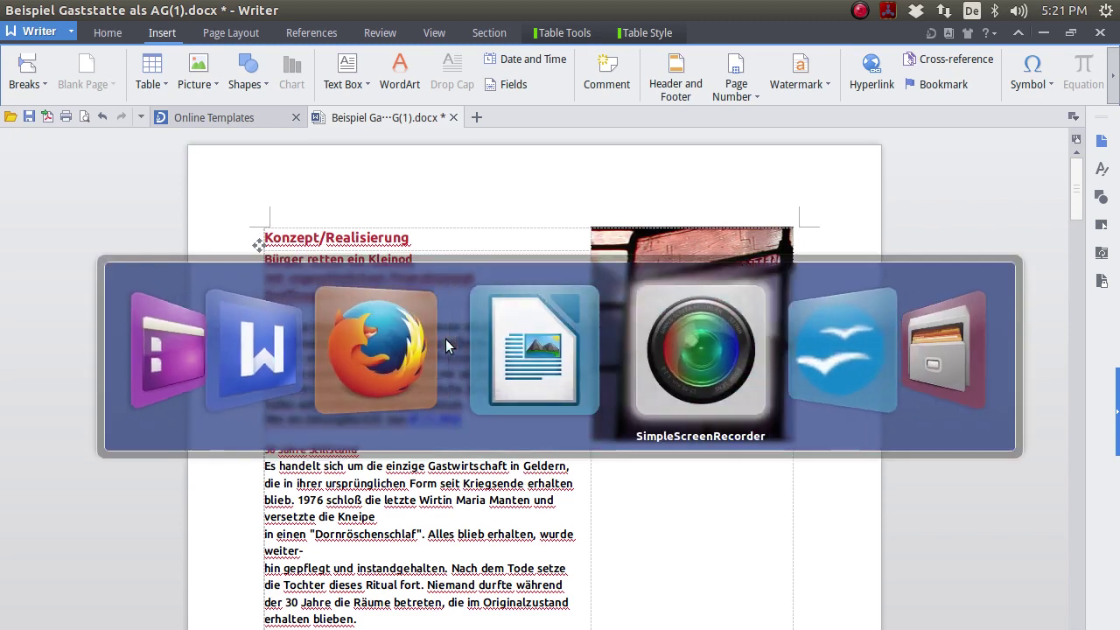
{"action": "key", "text": "alt+Tab"}
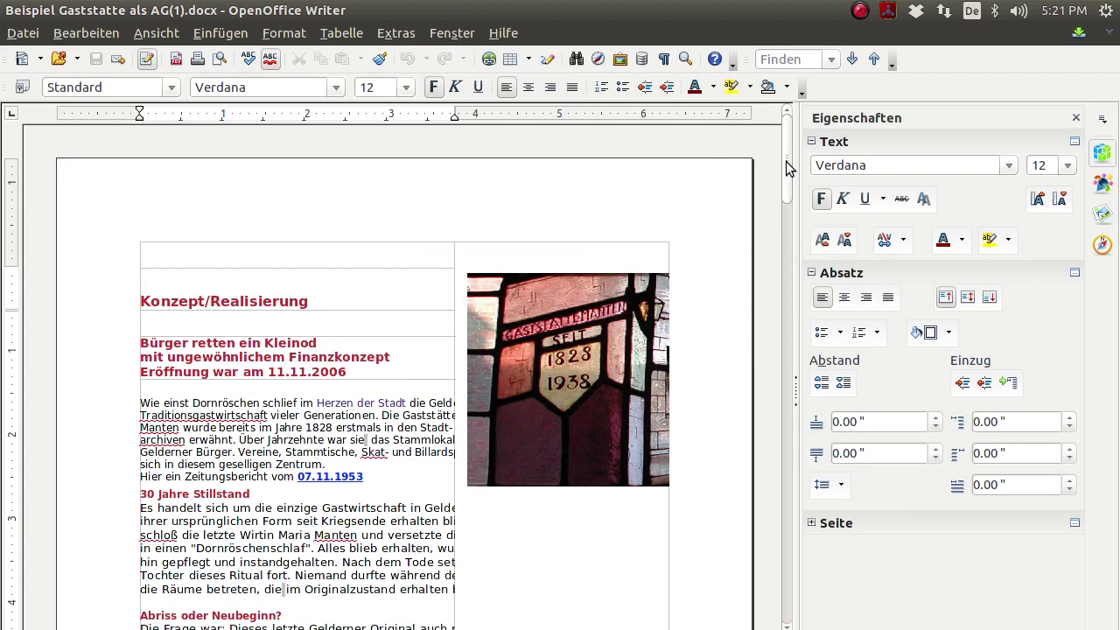
Select the cut-off left-column article text from the top of the cell down to Eine Plattform.
{"action": "left_click_drag", "start_coordinate": [788, 169], "coordinate": [743, 184]}
{"action": "scroll", "coordinate": [377, 428], "scroll_direction": "down", "scroll_amount": 6}
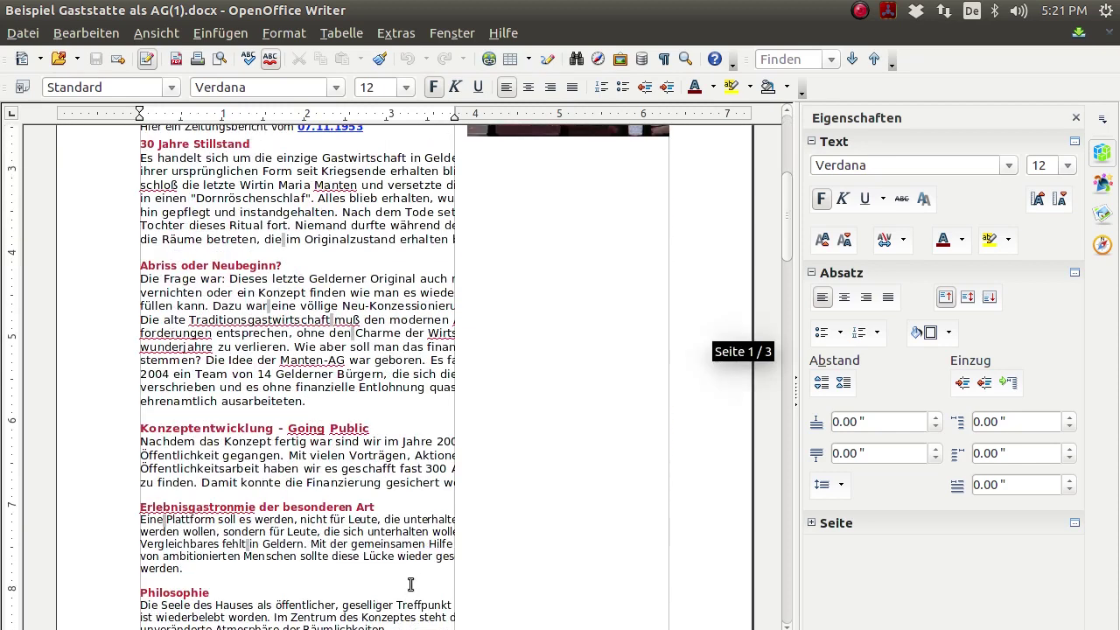
{"action": "scroll", "coordinate": [238, 255], "scroll_direction": "up", "scroll_amount": 3}
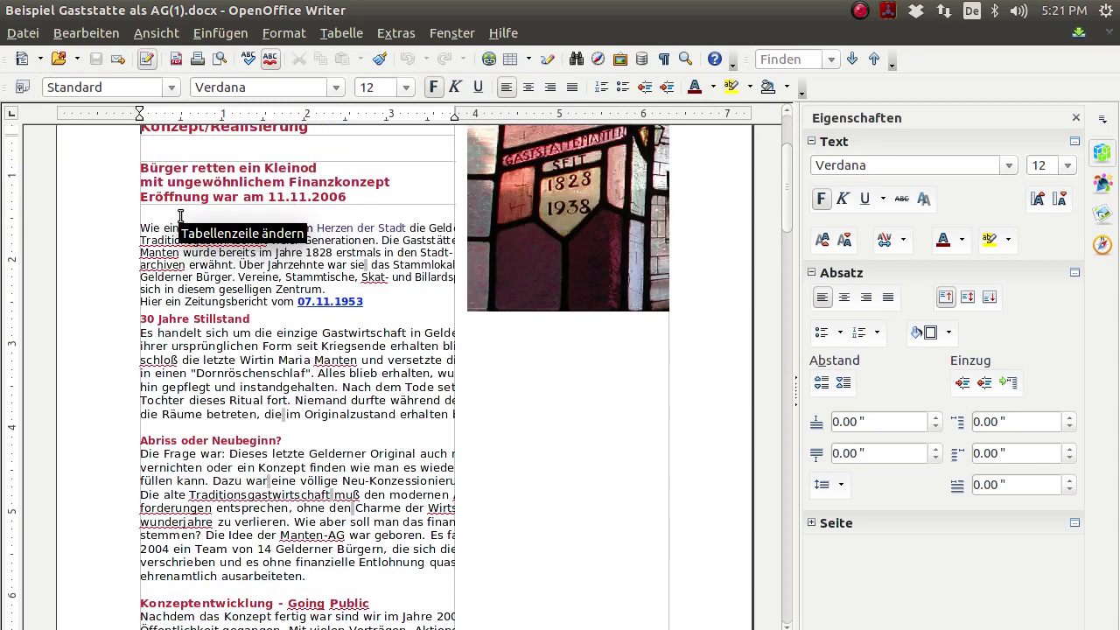
{"action": "left_click_drag", "start_coordinate": [175, 210], "coordinate": [457, 502]}
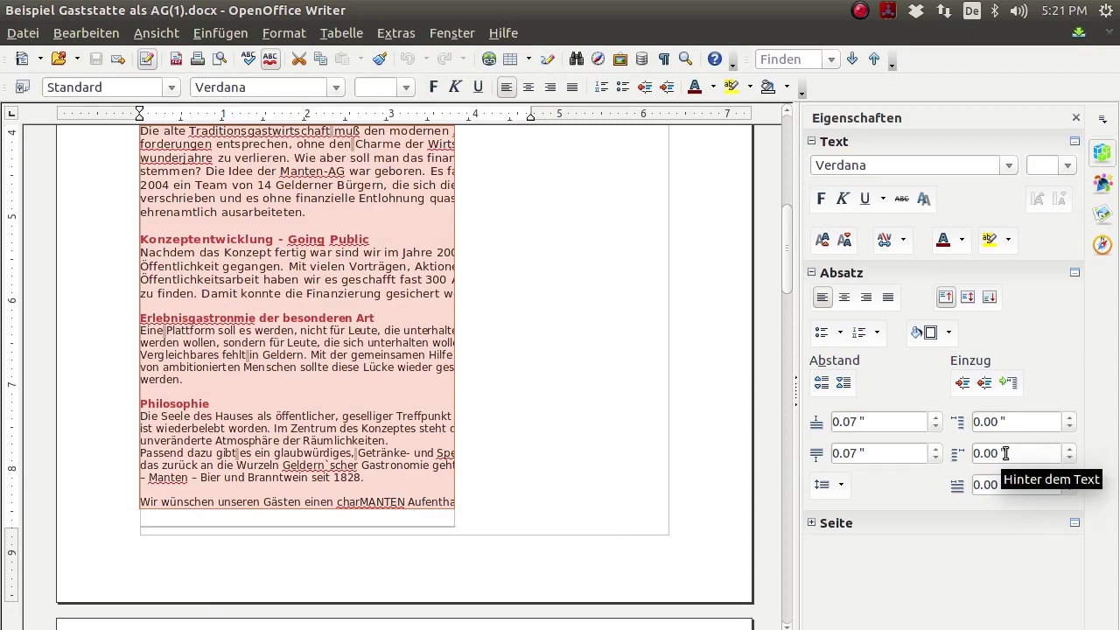
Raise the Hinter dem Text right indent to 1.06" so the article lines wrap, then deselect.
{"action": "left_click", "coordinate": [1070, 449]}
{"action": "left_click_drag", "start_coordinate": [1070, 448], "coordinate": [1072, 452]}
{"action": "scroll", "coordinate": [534, 390], "scroll_direction": "up", "scroll_amount": 15}
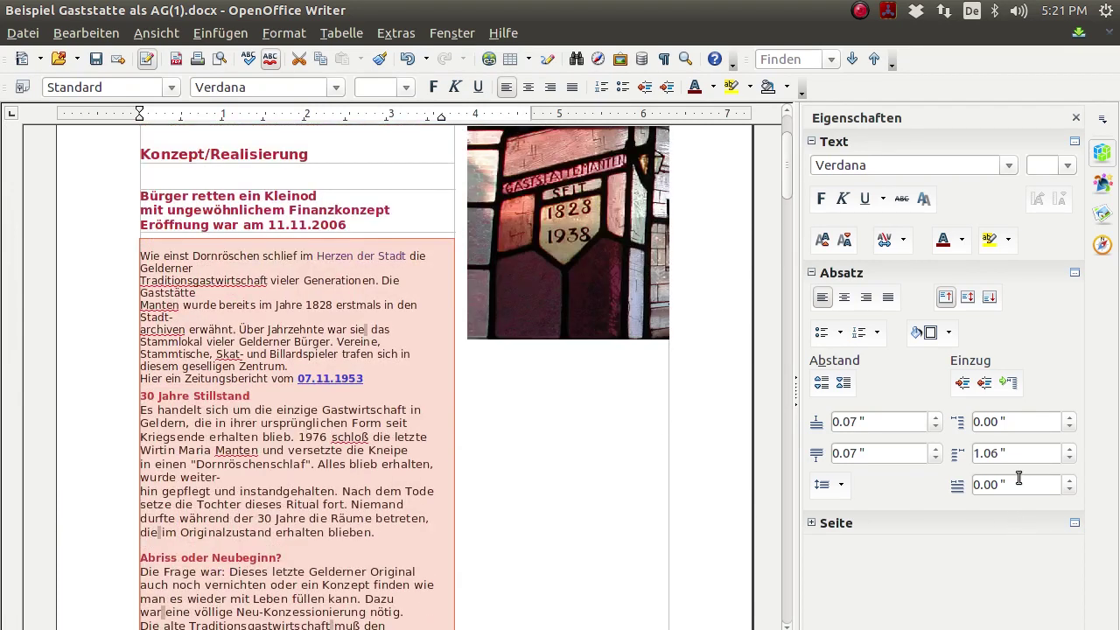
{"action": "left_click", "coordinate": [419, 329]}
{"action": "scroll", "coordinate": [429, 317], "scroll_direction": "up", "scroll_amount": 3}
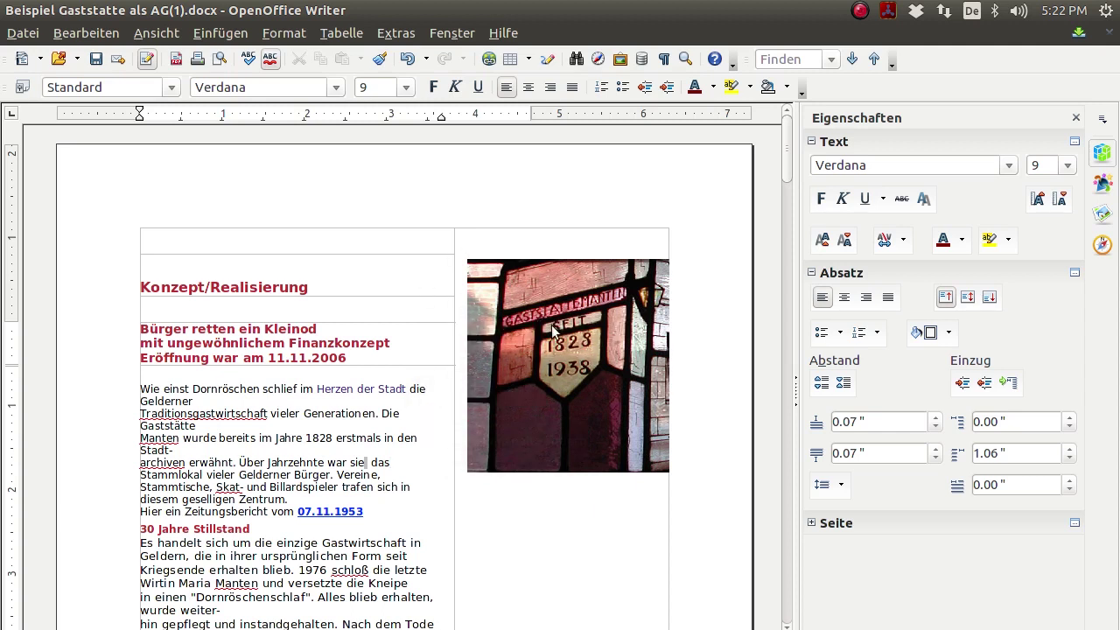
Cycle over to LibreOffice Writer to compare the layout, then return to WPS Writer.
{"action": "key", "text": "alt+Tab"}
{"action": "key", "text": "Tab"}
{"action": "key", "text": "Tab"}
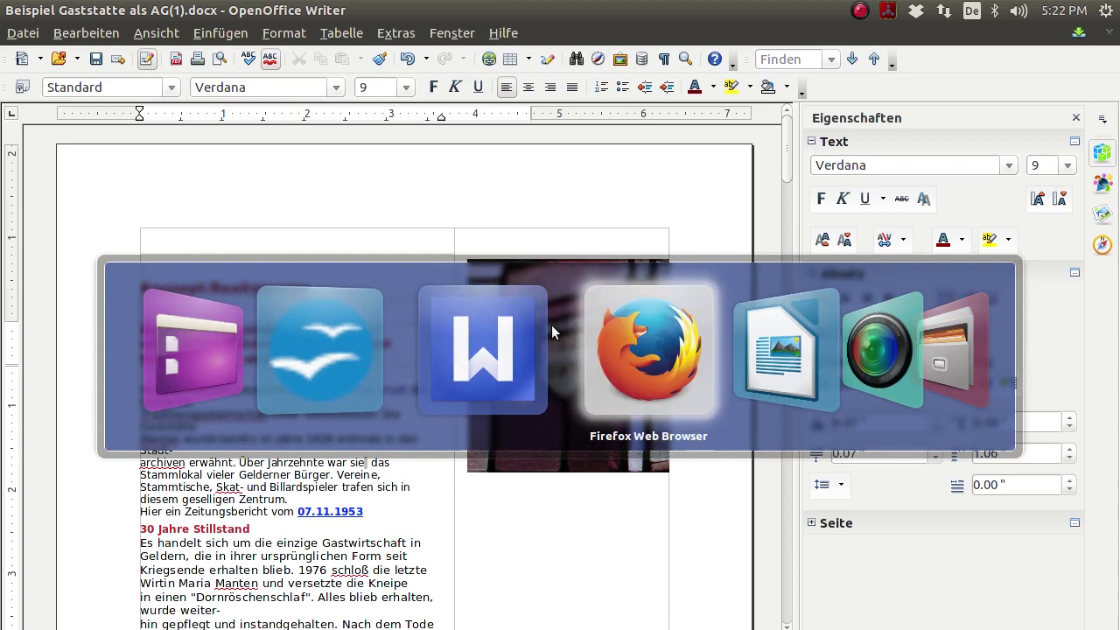
{"action": "key", "text": "Tab"}
{"action": "key", "text": "Tab"}
{"action": "key", "text": "Tab"}
{"action": "key", "text": "Tab"}
{"action": "key", "text": "Tab"}
{"action": "key", "text": "Tab"}
{"action": "key", "text": "Tab"}
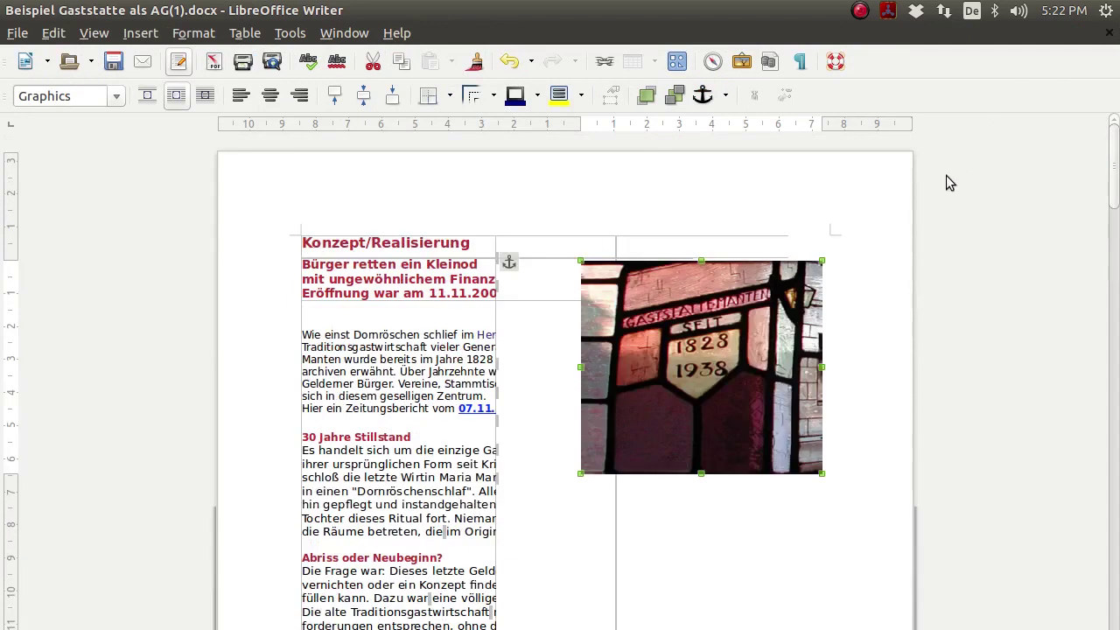
{"action": "key", "text": "alt+Tab"}
{"action": "key", "text": "alt+Tab"}
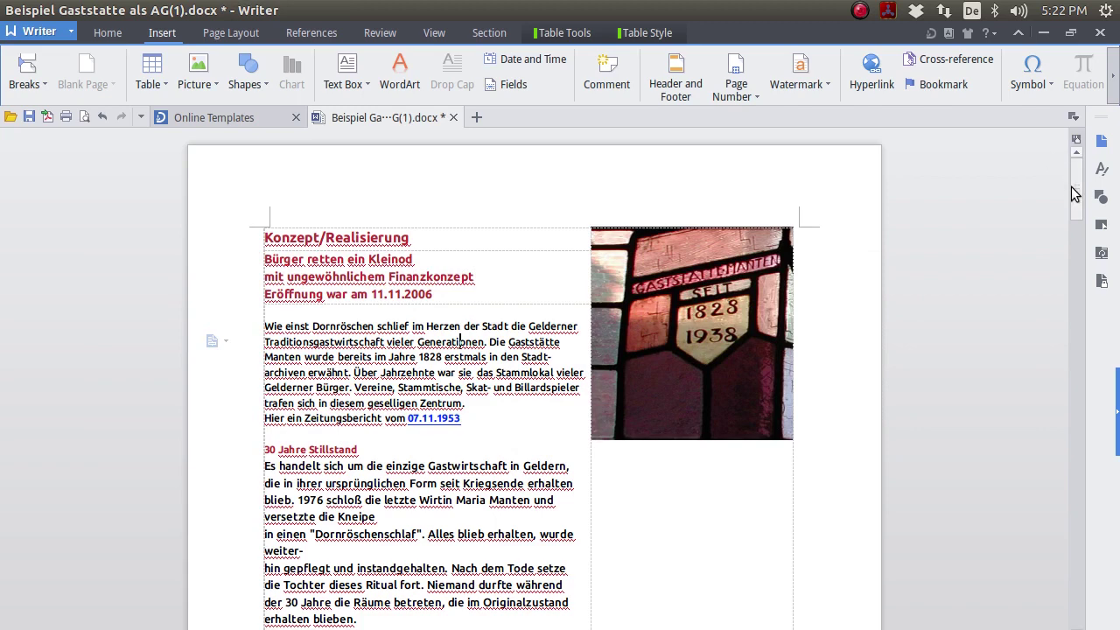
{"action": "left_click_drag", "start_coordinate": [1074, 194], "coordinate": [1078, 157]}
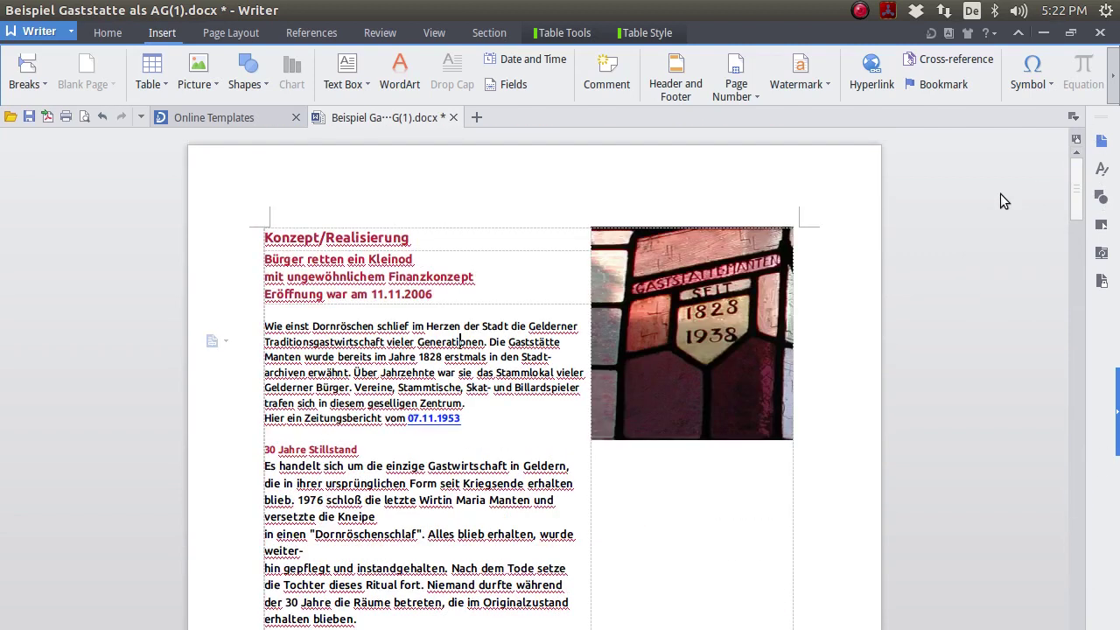